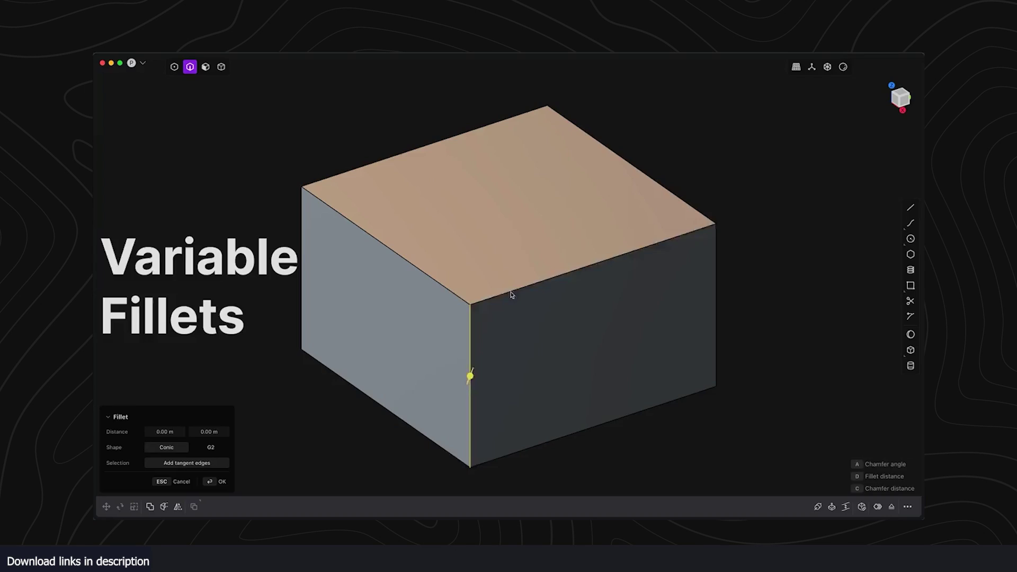
Fillet the front vertical edge of the box
drag(511, 293, 752, 192)
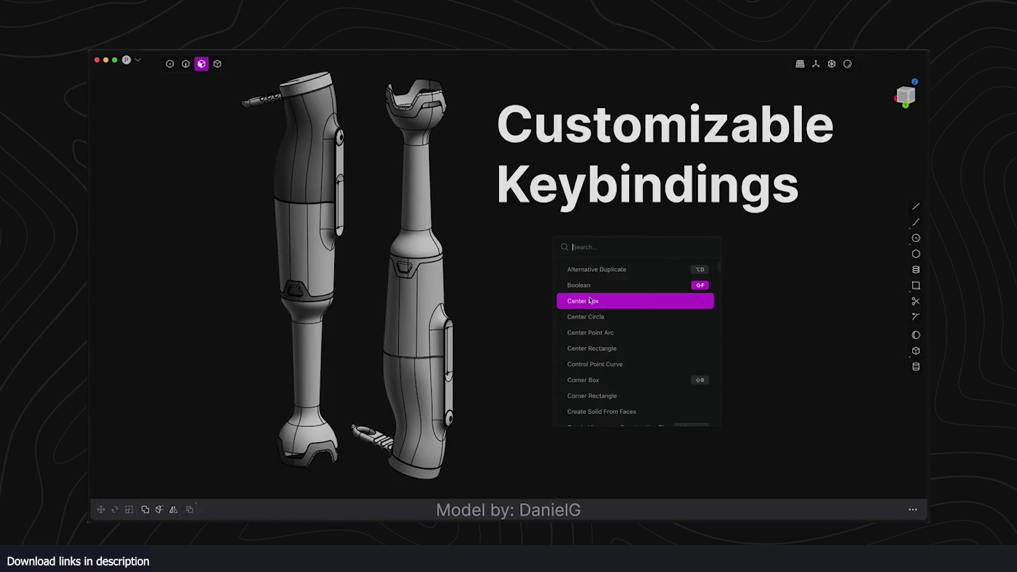
right_click(589, 300)
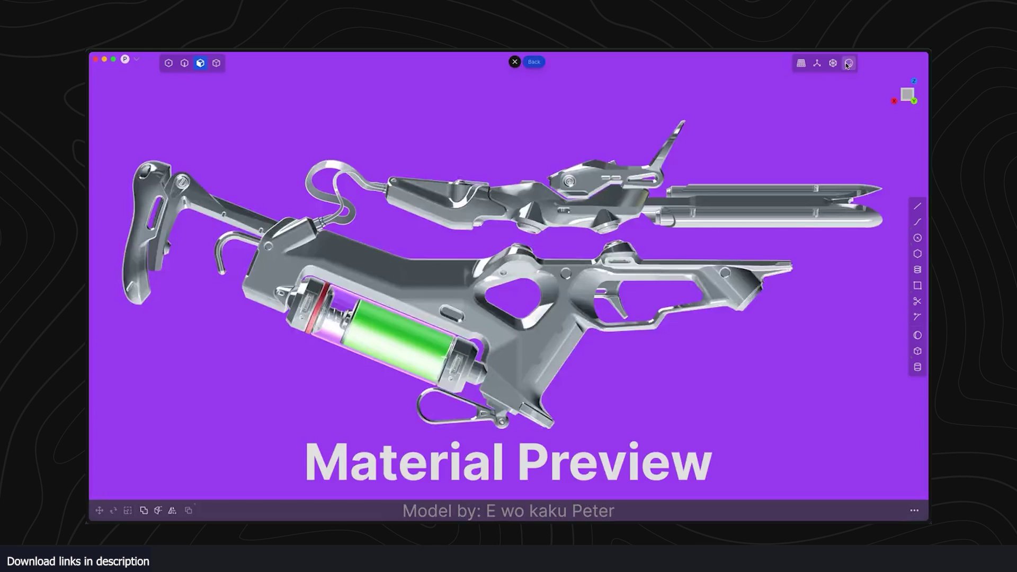
click(848, 63)
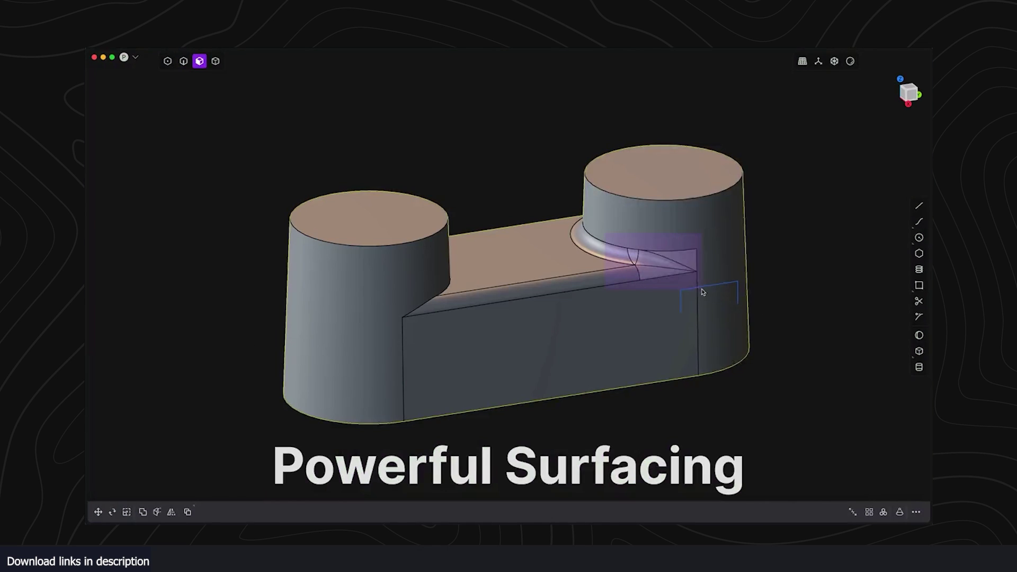
Remove the small fillet corner faces beside the taller cylinder and select the open gap's edge
click(698, 289)
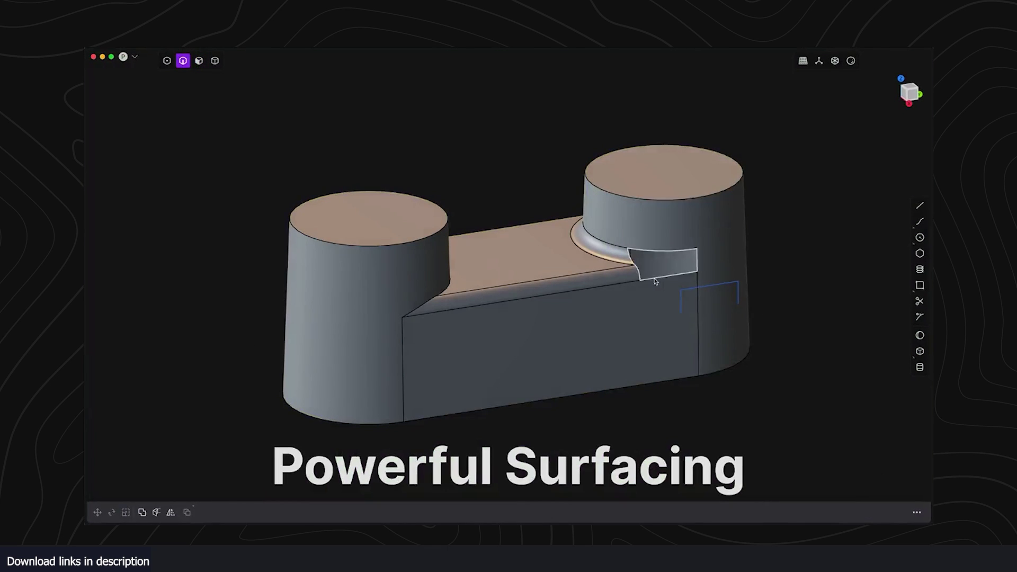
click(658, 283)
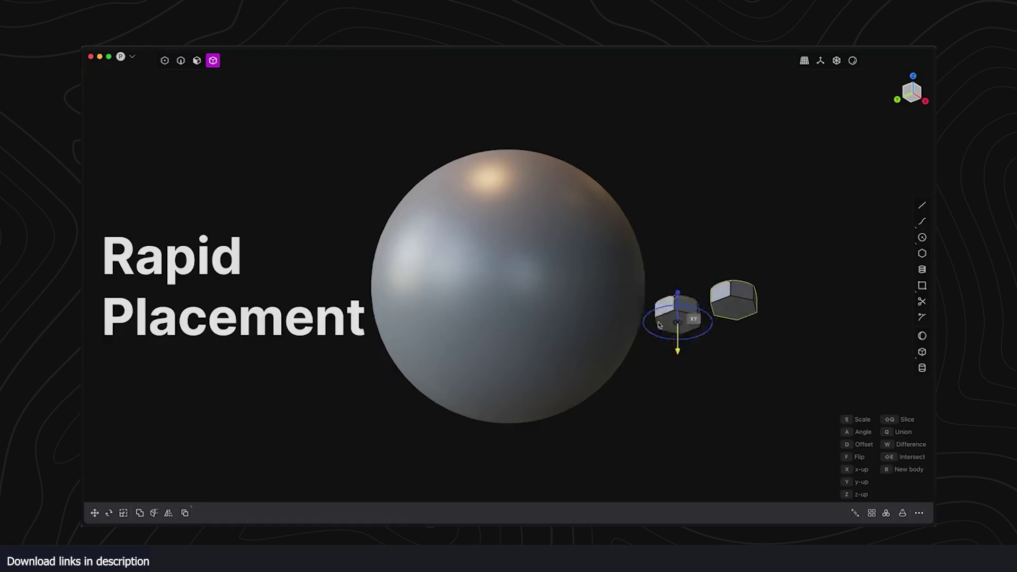
Place copies of the small hexagonal body at several spots on the sphere's surface
click(448, 220)
click(575, 222)
click(413, 316)
click(476, 356)
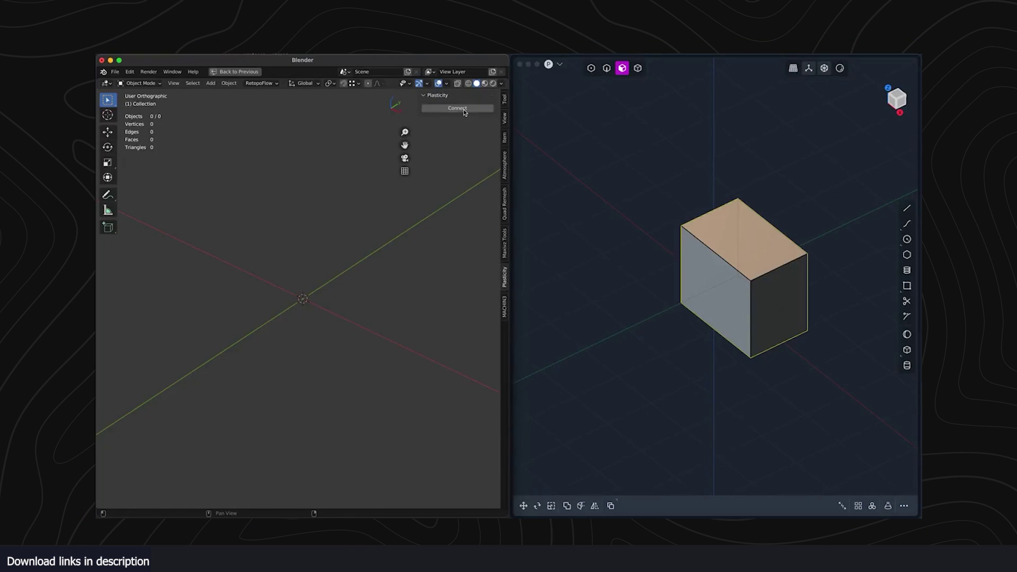
Connect Blender to Plasticity, then fillet the long upper edge of the box in Plasticity
click(465, 109)
click(783, 300)
key(2)
click(775, 269)
key(b)
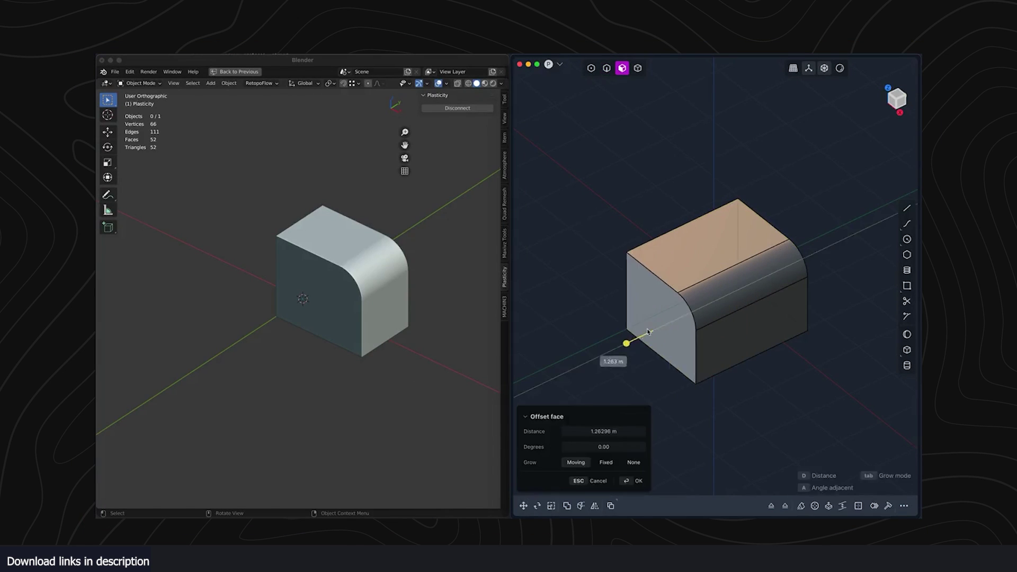
Offset the solid's front end face outward about 1.3 m and chamfer that face's edges
drag(624, 340, 714, 366)
click(715, 369)
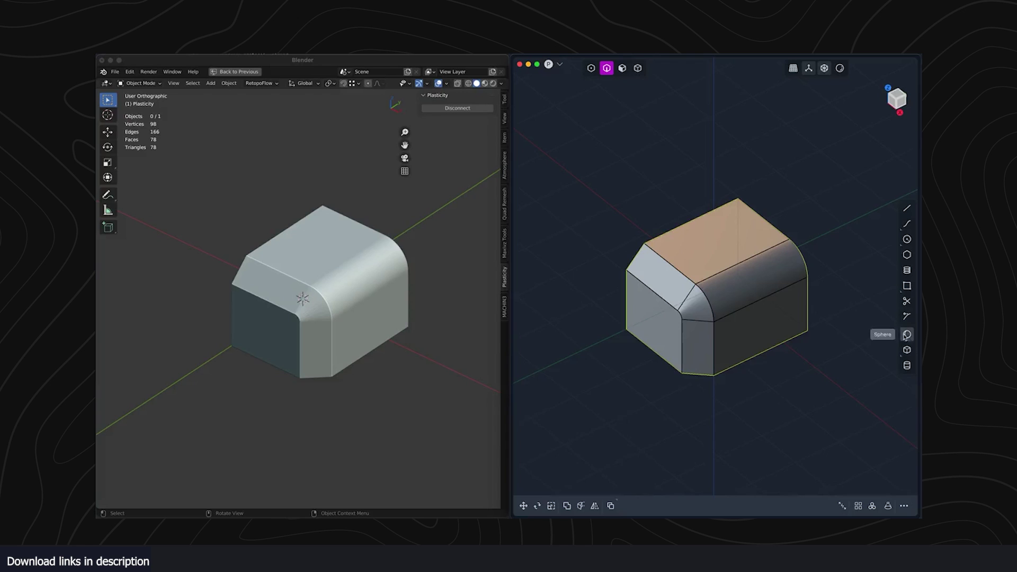
Cut a spherical dimple into the solid's top face and fillet its rim
click(907, 334)
click(717, 241)
click(739, 251)
click(733, 251)
key(b)
key(Return)
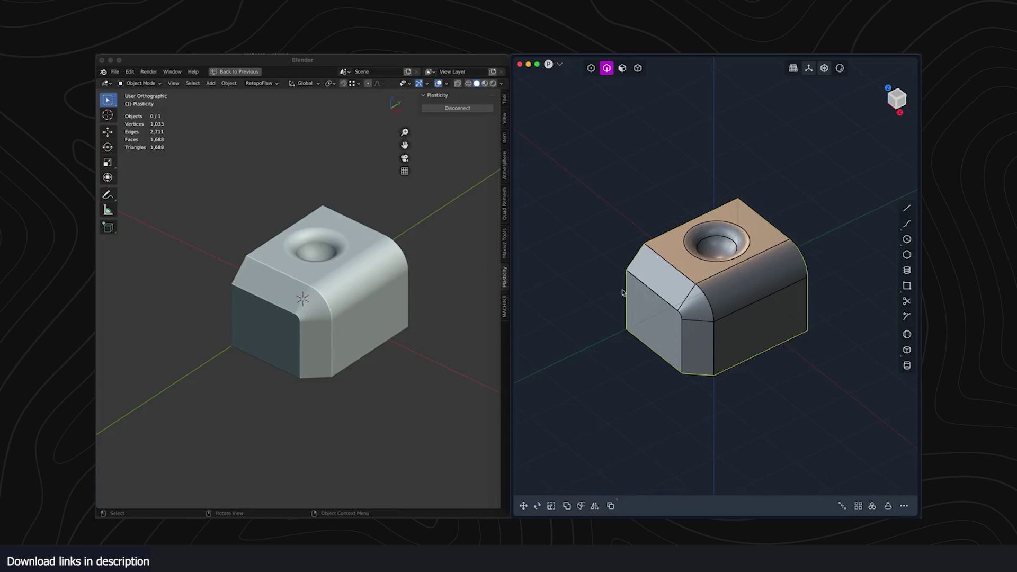
In Blender, restore the full layout and give the solid a new material with a red base colour
click(380, 309)
key(ctrl+space)
click(445, 348)
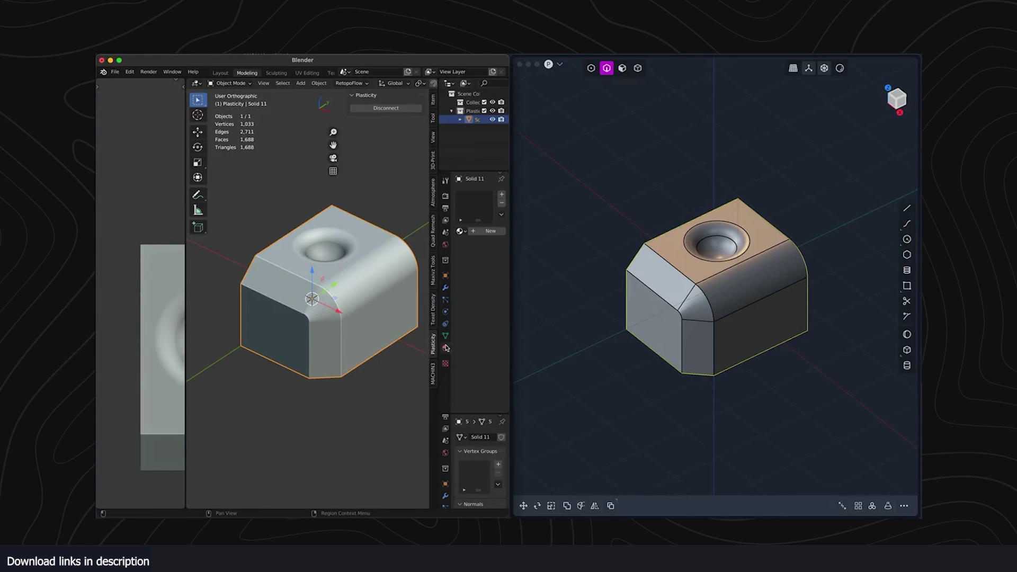
click(487, 231)
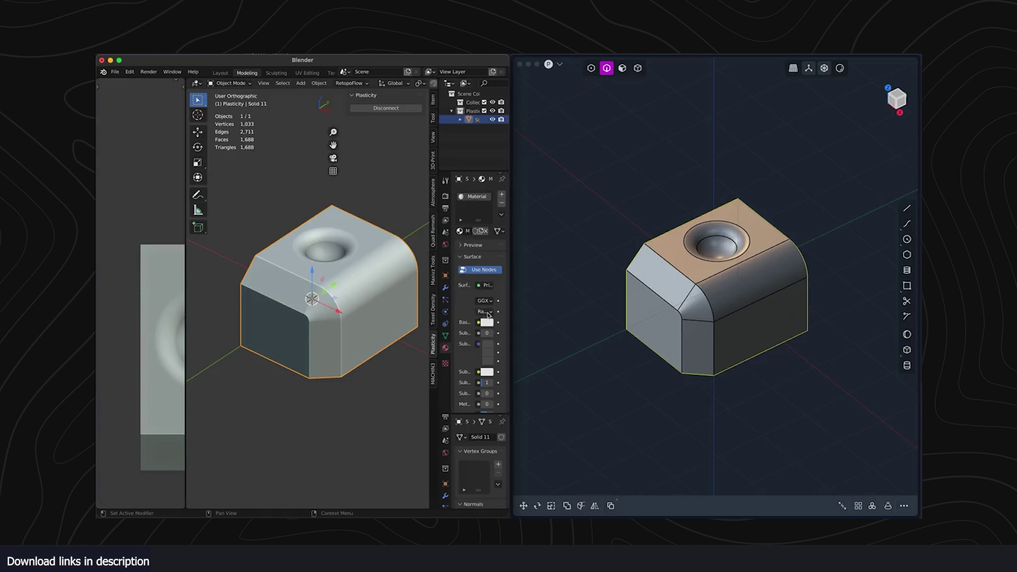
click(487, 322)
Widen the Blender window to set material preview shading, then restore its half-screen width and maximize the viewport
drag(518, 193, 1016, 193)
click(852, 84)
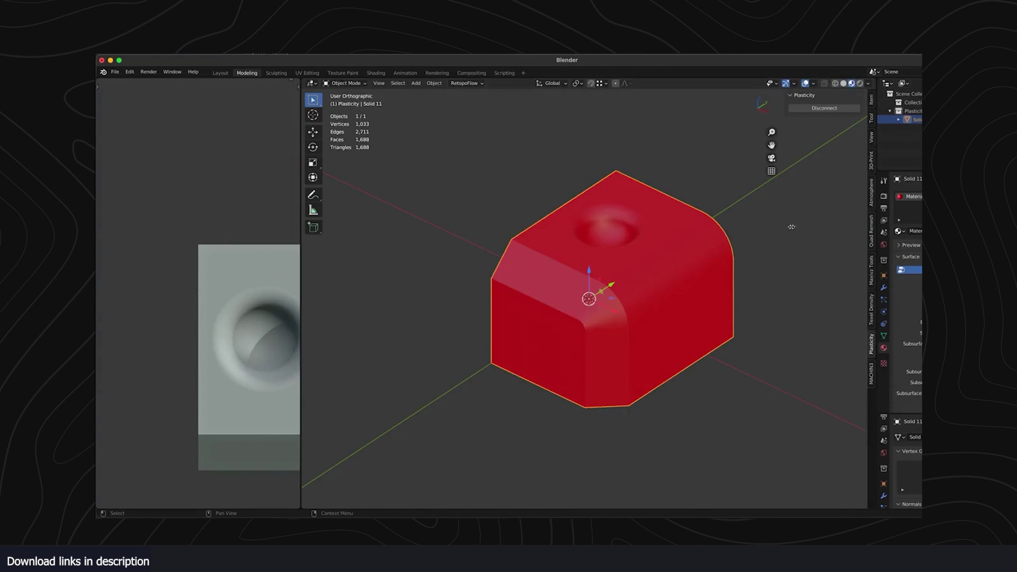
mouse_move(1016, 244)
mouse_down()
mouse_move(493, 259)
mouse_move(510, 268)
mouse_up()
key(ctrl+space)
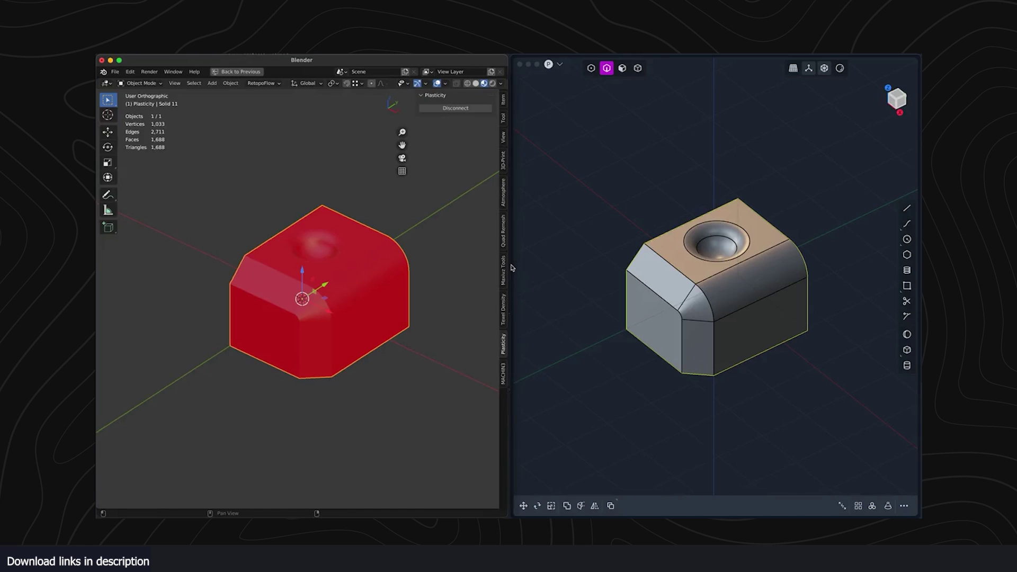
In Plasticity, offset the dimpled top face downward slightly and view the updated solid in both programs
click(697, 271)
click(697, 270)
drag(693, 246, 692, 257)
middle_drag(653, 308, 661, 315)
mouse_move(355, 312)
middle_down()
mouse_move(380, 331)
mouse_move(354, 310)
middle_up()
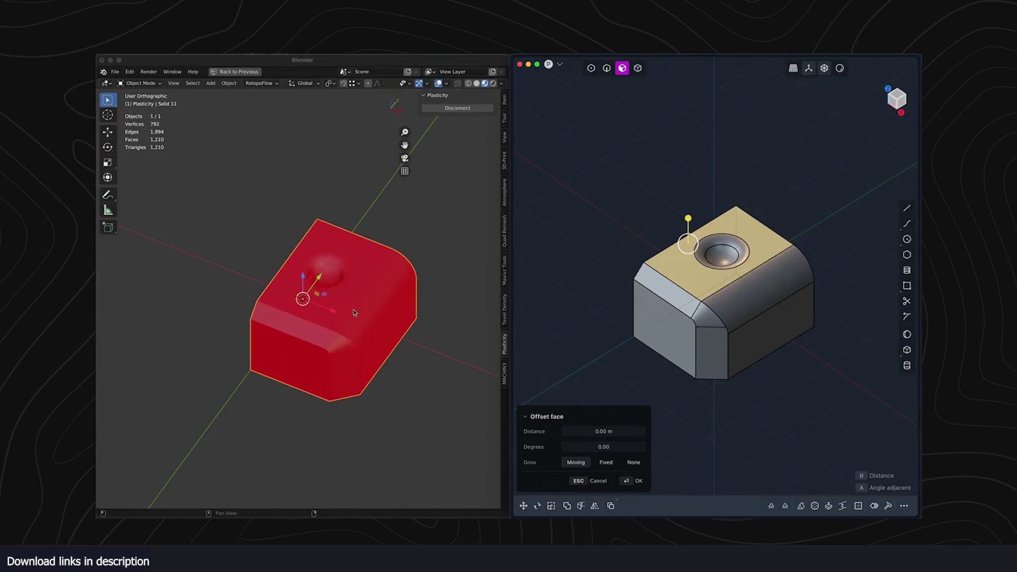
In Blender, move the red solid up about 2.08 m along the Z axis
click(369, 335)
key(g)
key(z)
click(366, 282)
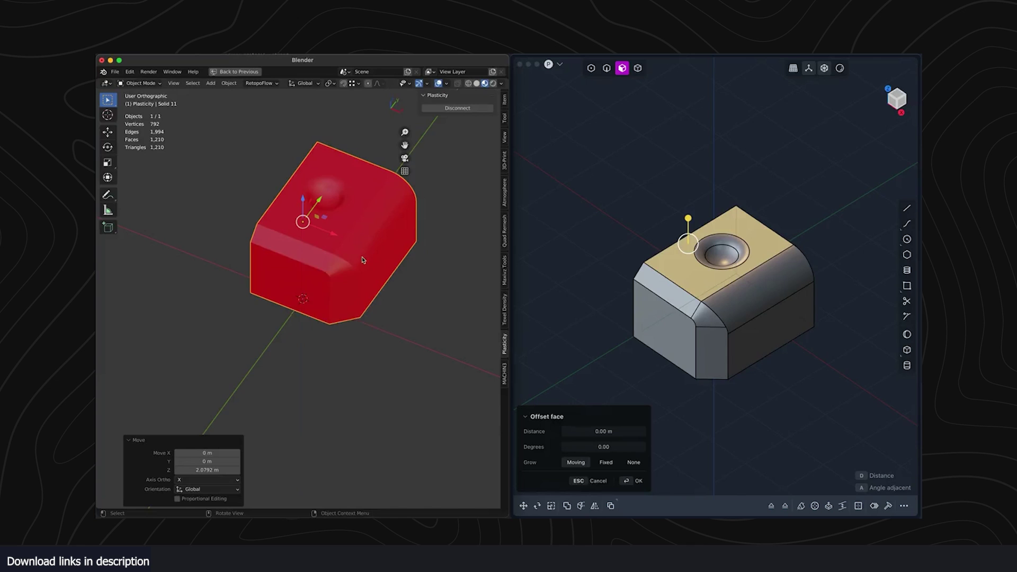
In Plasticity, offset the front end face inward past the chamfers to leave a plain flat end
click(661, 337)
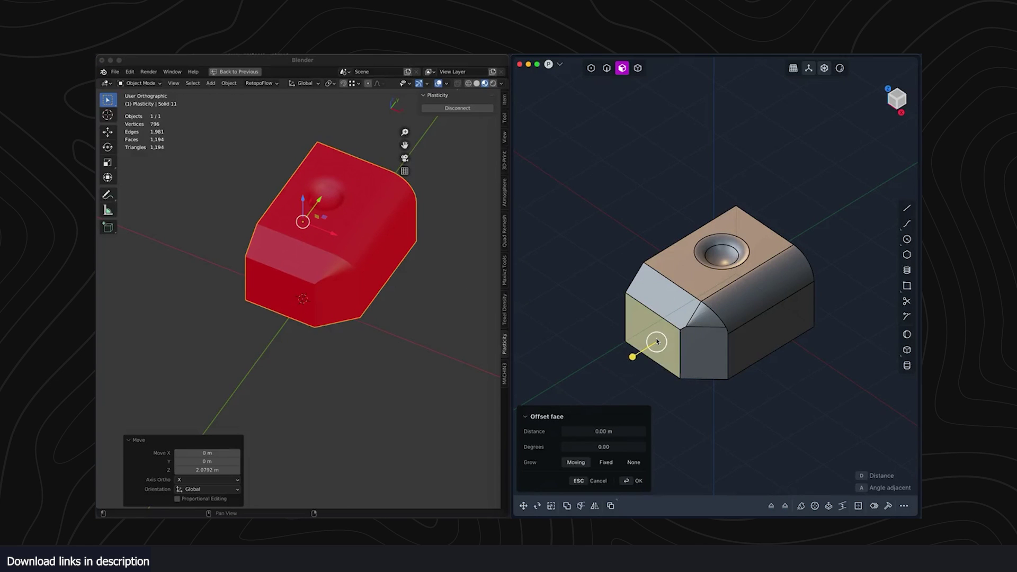
drag(657, 342, 699, 333)
key(r)
key(Escape)
key(Escape)
In Blender, rotate the red solid about -53.1° around the view axis
click(337, 228)
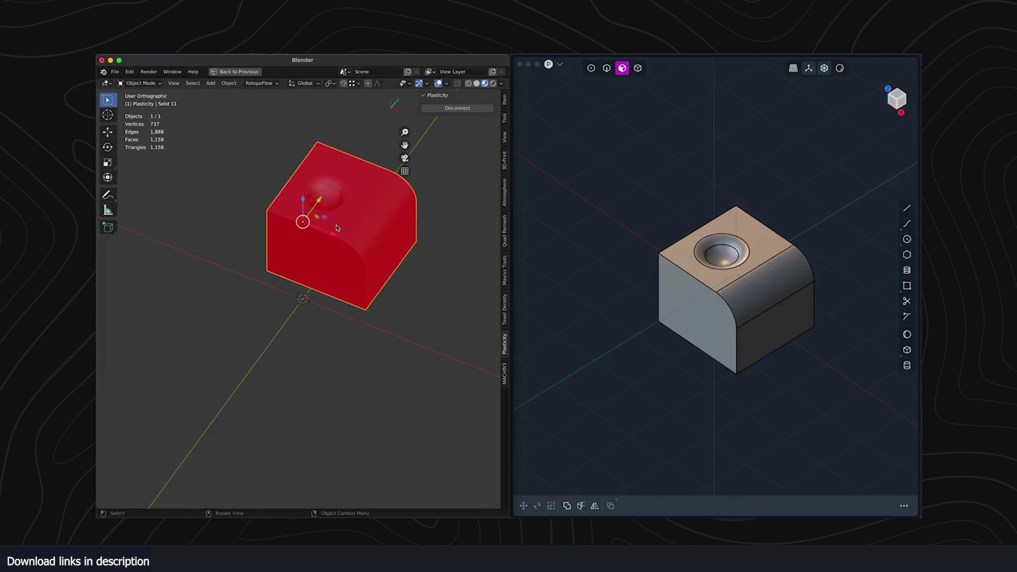
key(r)
click(326, 201)
In Plasticity, fillet the edge between the front end face and the top, including its tangent edges
click(670, 298)
key(2)
click(687, 272)
key(b)
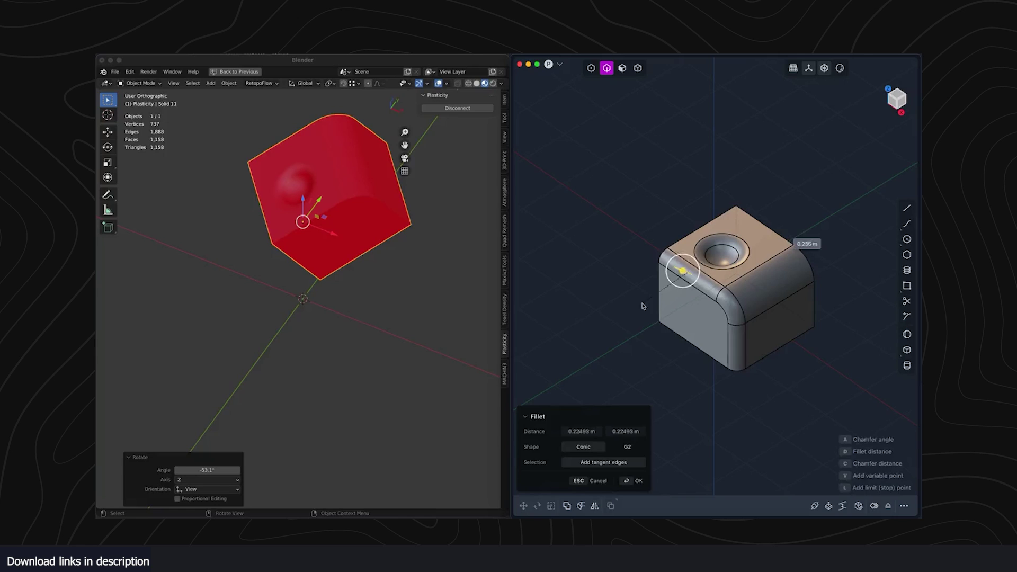
click(554, 296)
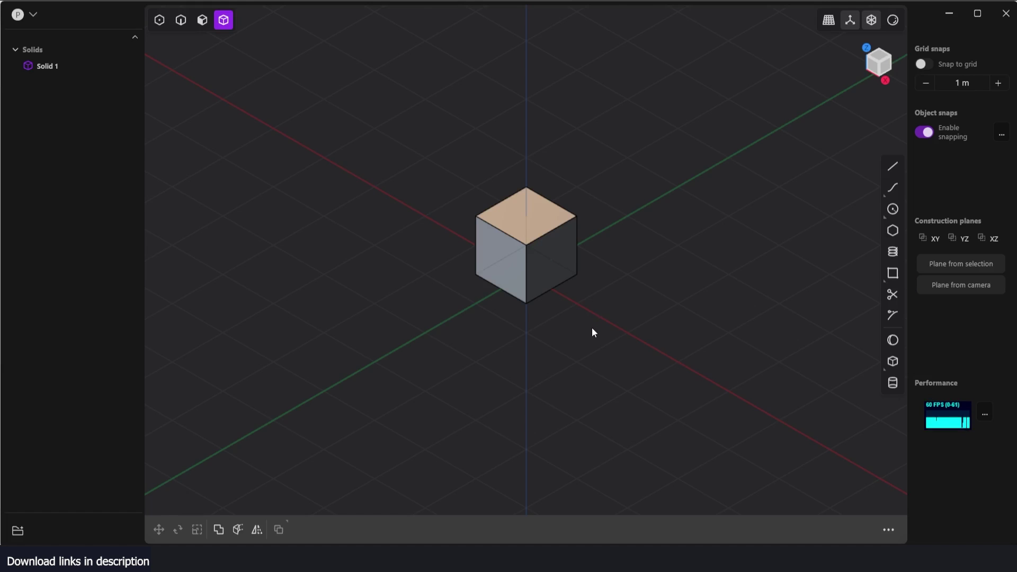
View the cube from the standard top and right views, then return to an angled view
middle_drag(592, 331, 495, 282)
key(7)
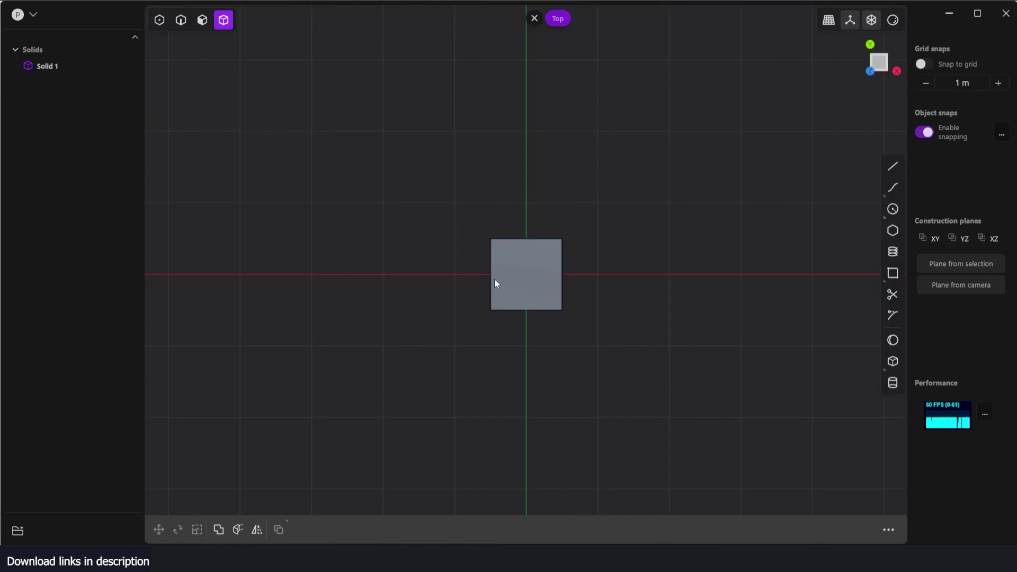
key(3)
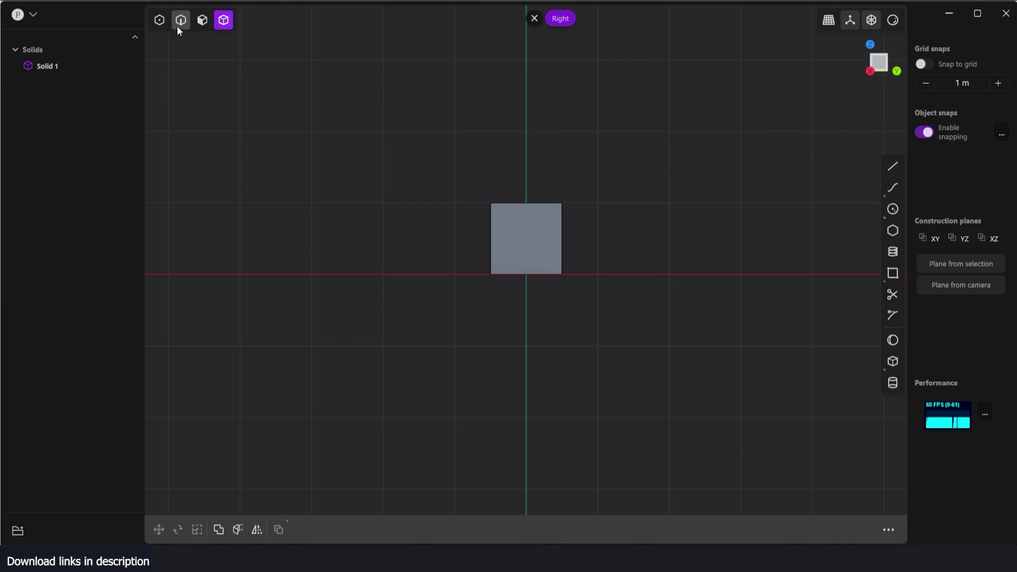
middle_drag(288, 116, 341, 163)
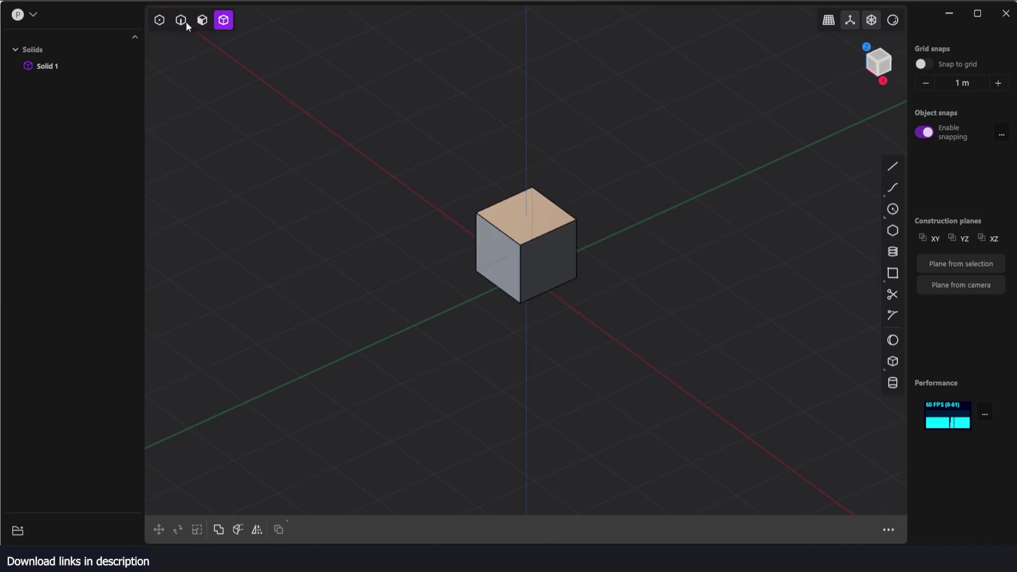
Switch the selection mode from edges to faces and back to solids
scroll(500, 269, up, 2)
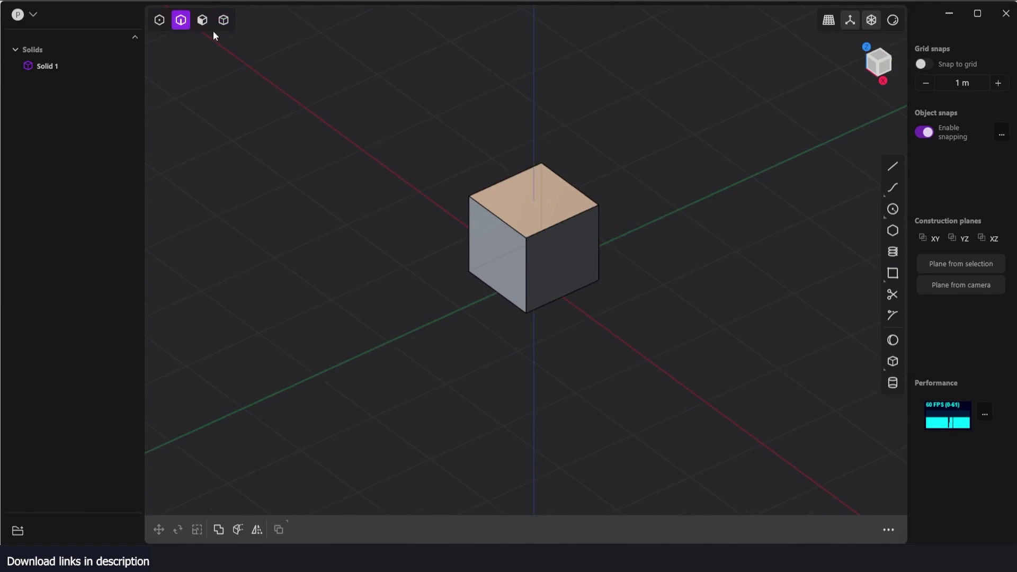
click(202, 20)
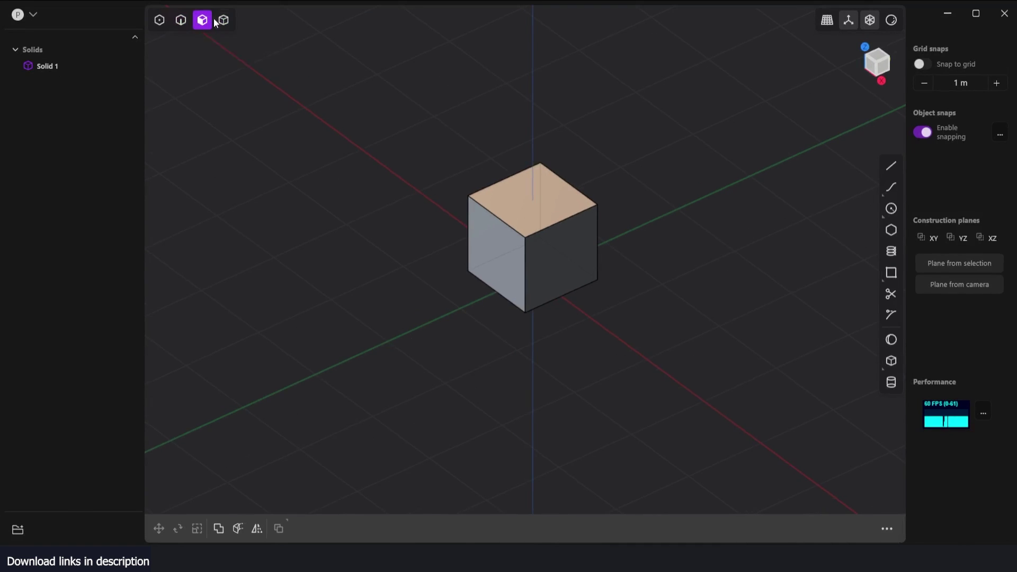
click(228, 28)
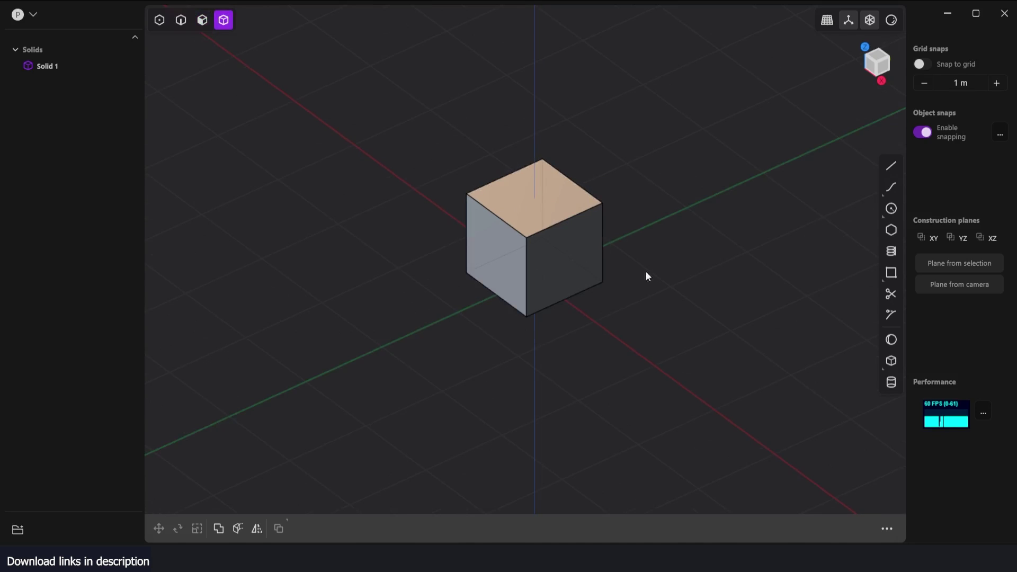
Create a sphere with a radius of about 0.72 m beside the cube
click(891, 341)
click(674, 294)
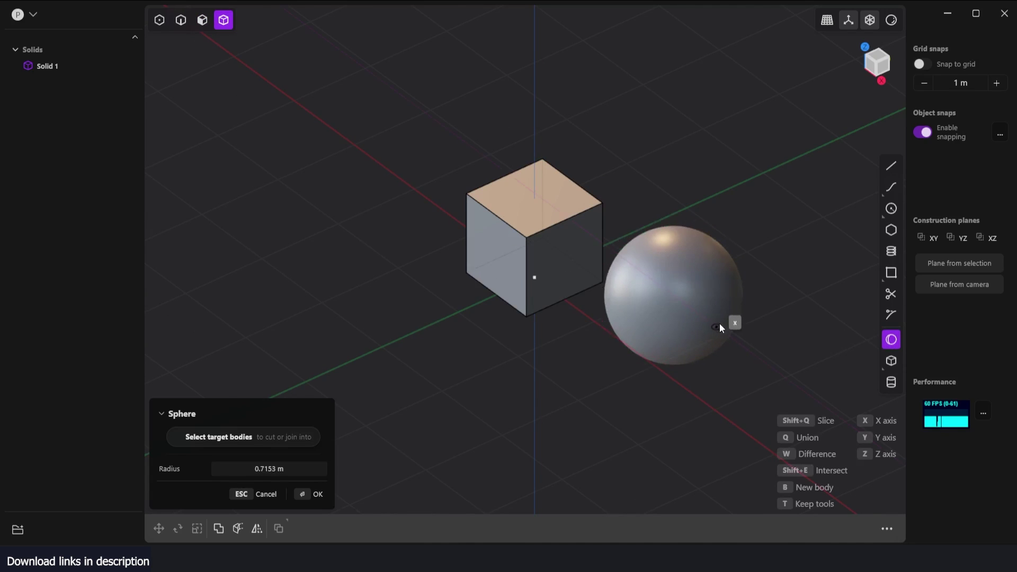
click(749, 283)
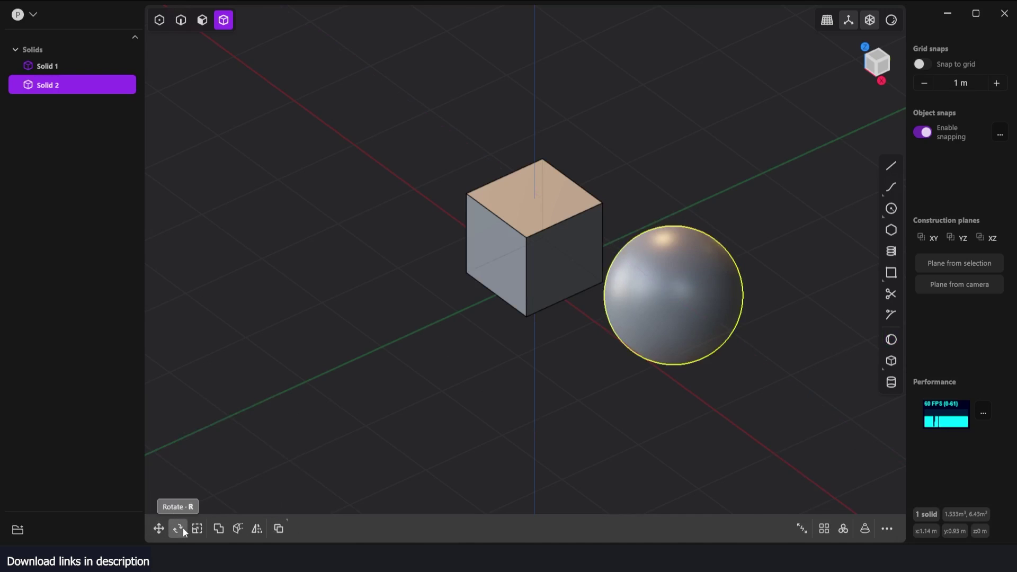
Move the sphere freely so that it overlaps the upper part of the cube
click(160, 529)
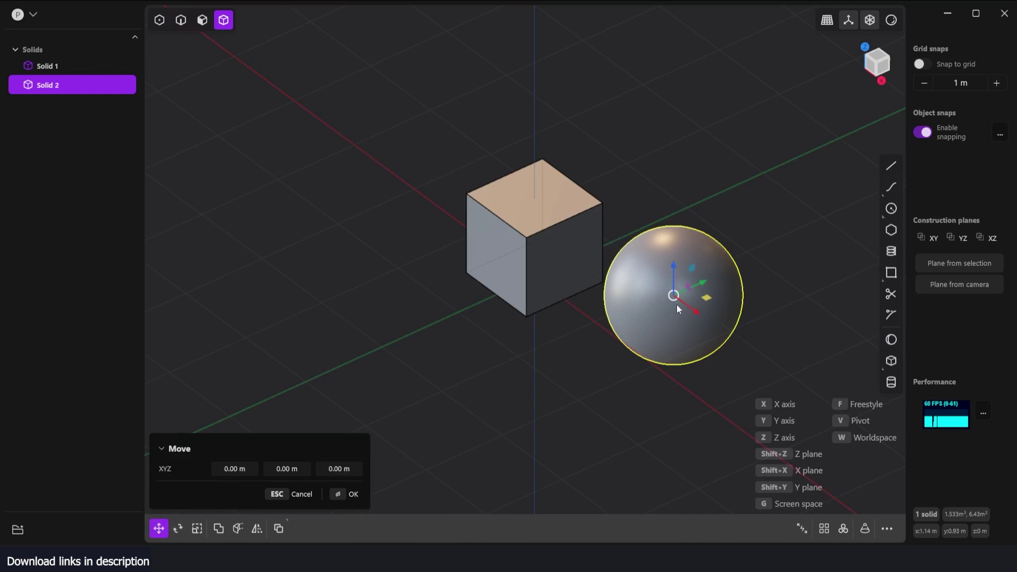
drag(672, 298, 548, 196)
Scale the sphere, undo that first scaling, and enlarge it uniformly until it covers the cube
key(s)
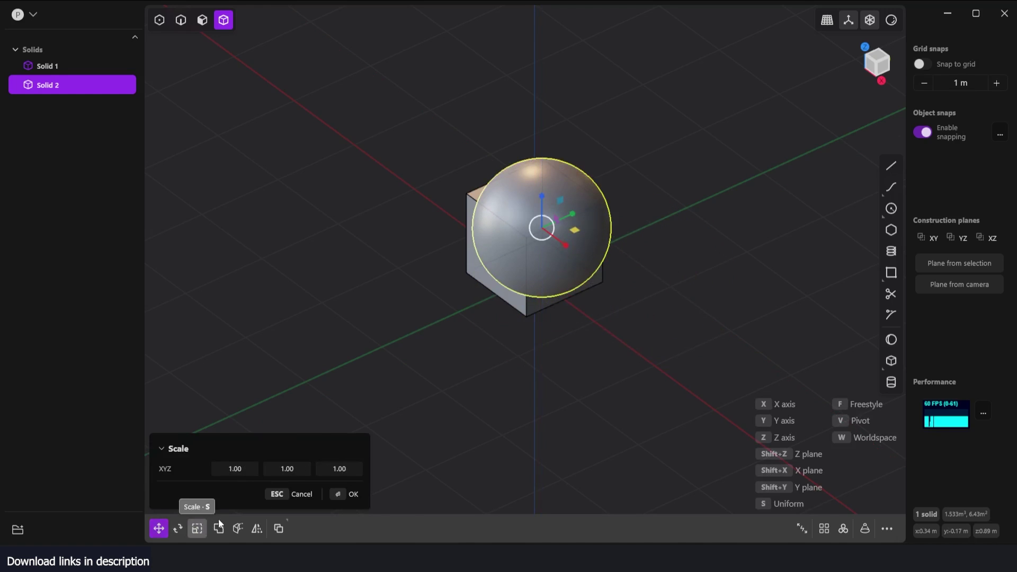
scroll(542, 231, up, 3)
scroll(543, 232, down, 1)
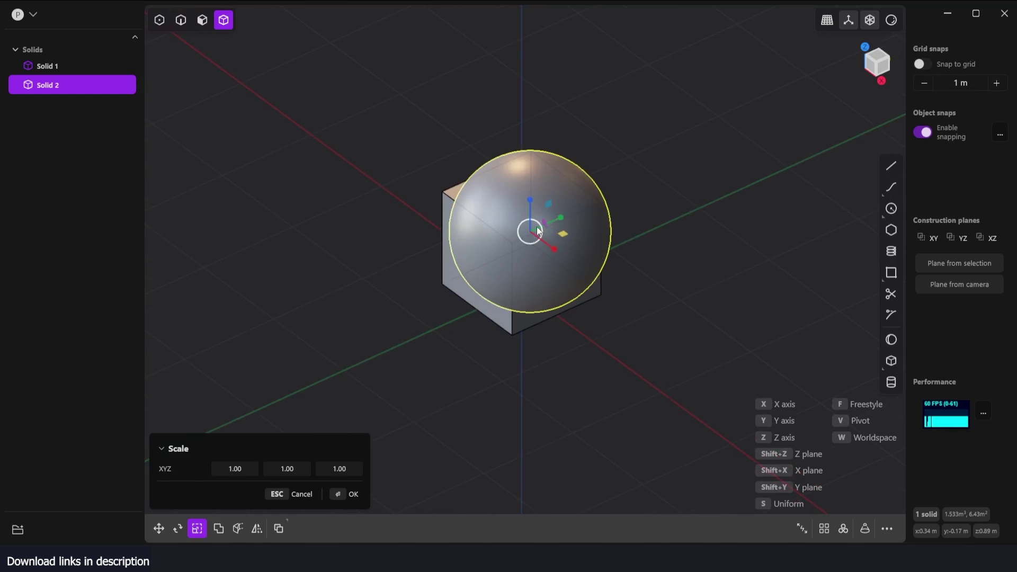
drag(546, 223, 535, 228)
key(ctrl+z)
key(s)
Try rotating the enlarged sphere and moving it freely in screen space
key(r)
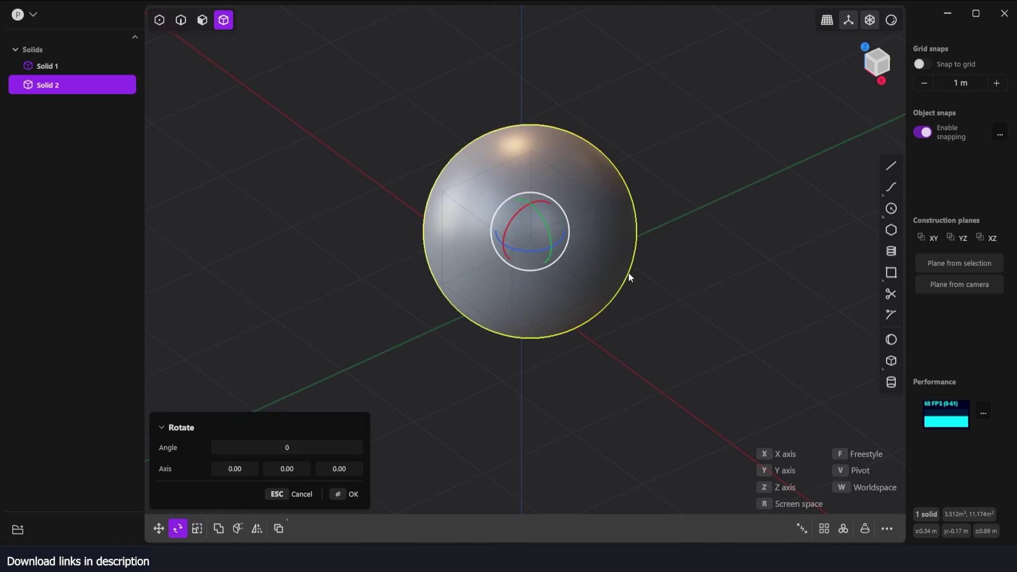
key(g)
key(g)
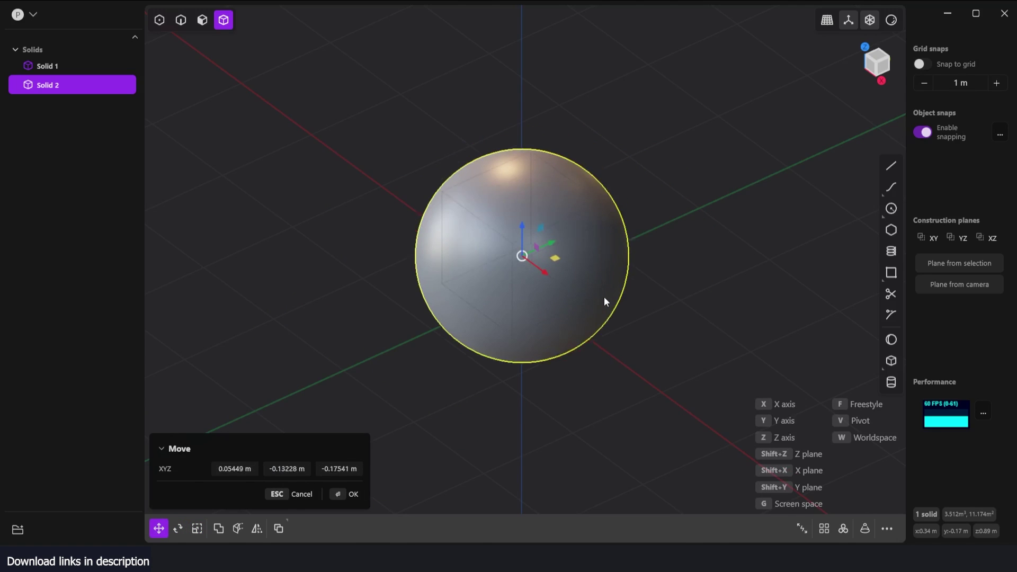
click(604, 300)
Scale the sphere down uniformly by a factor of about 0.54 so the cube shows around it
key(s)
key(s)
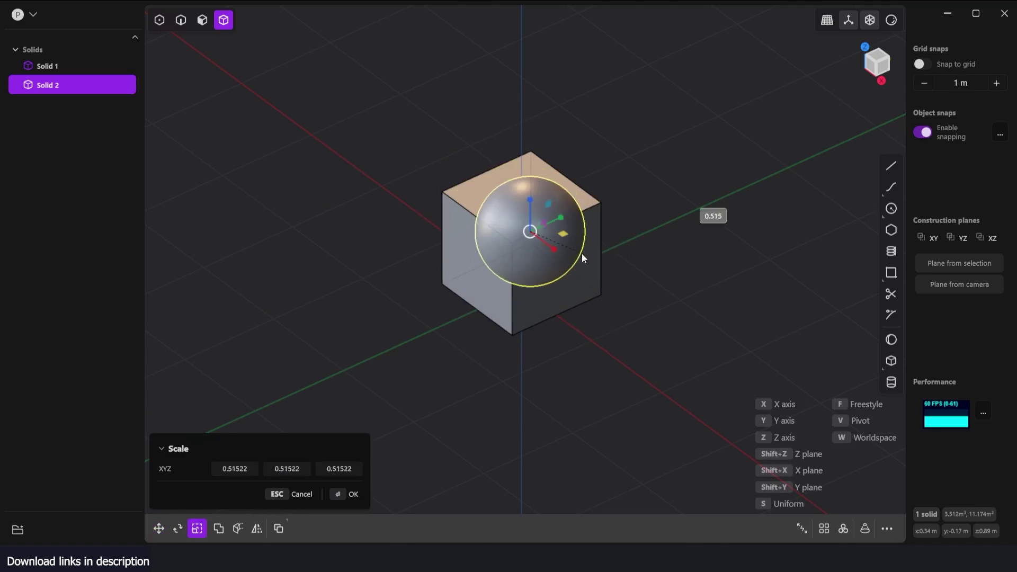
click(576, 269)
scroll(590, 281, up, 1)
middle_drag(589, 281, 616, 292)
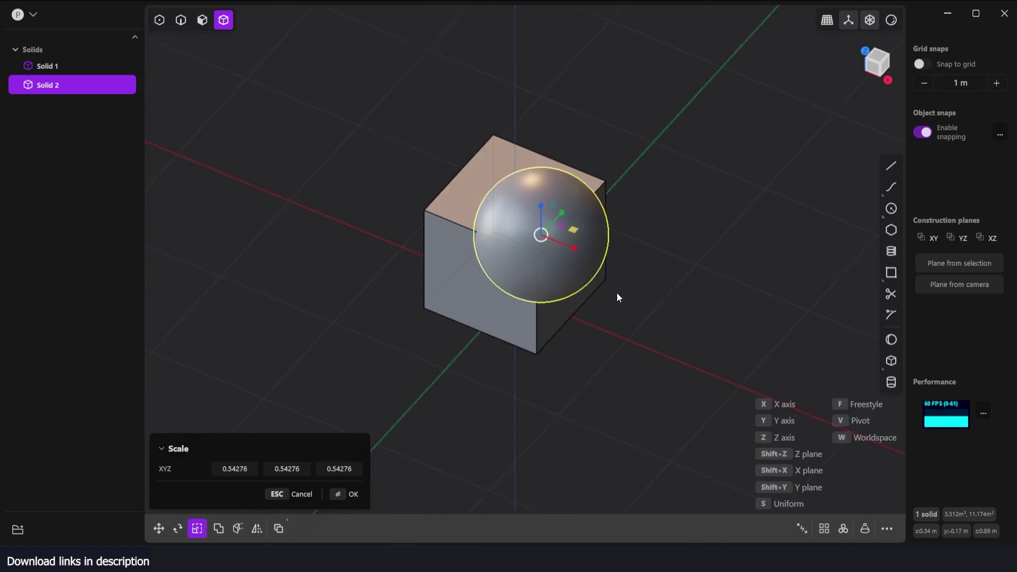
scroll(617, 293, up, 2)
key(Return)
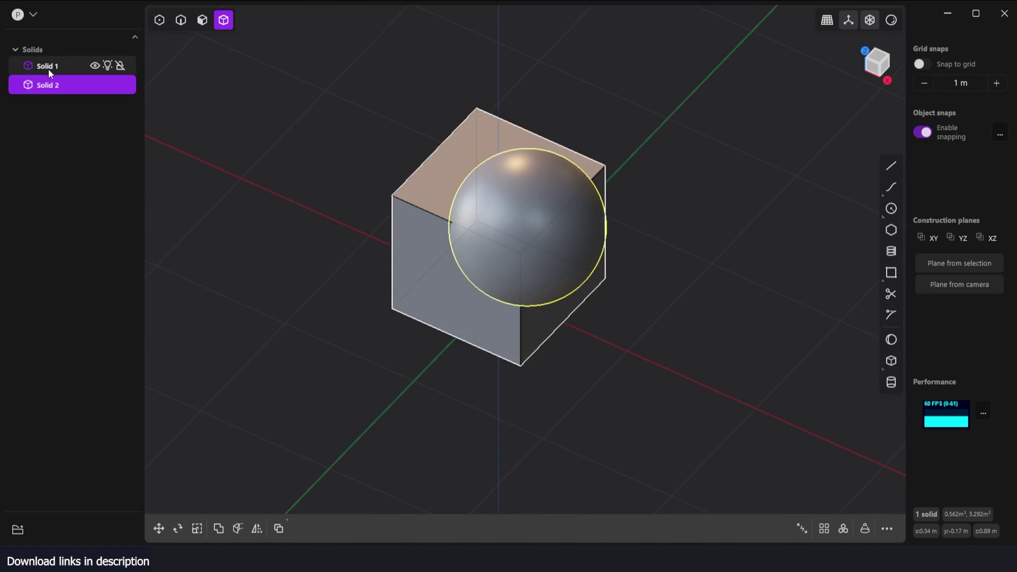
Subtract the sphere from the cube with a Boolean, using the cube as target and the sphere as tool
click(49, 69)
click(46, 85)
click(411, 212)
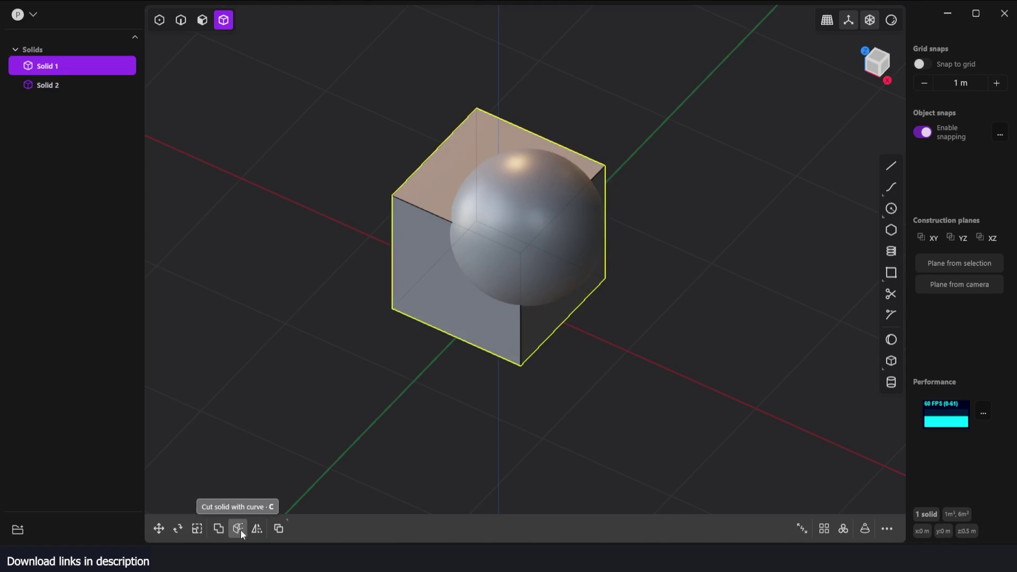
click(218, 529)
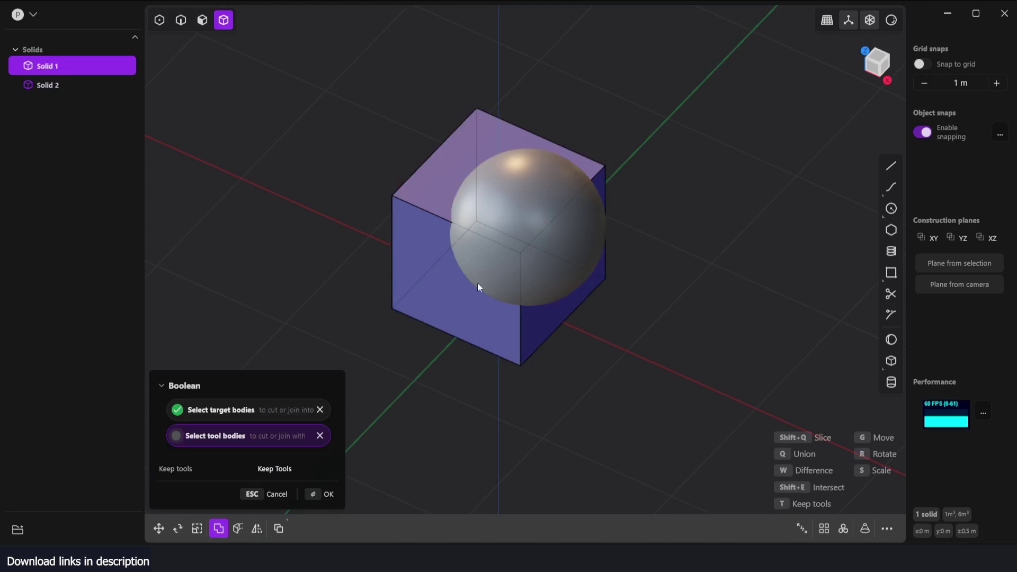
click(539, 233)
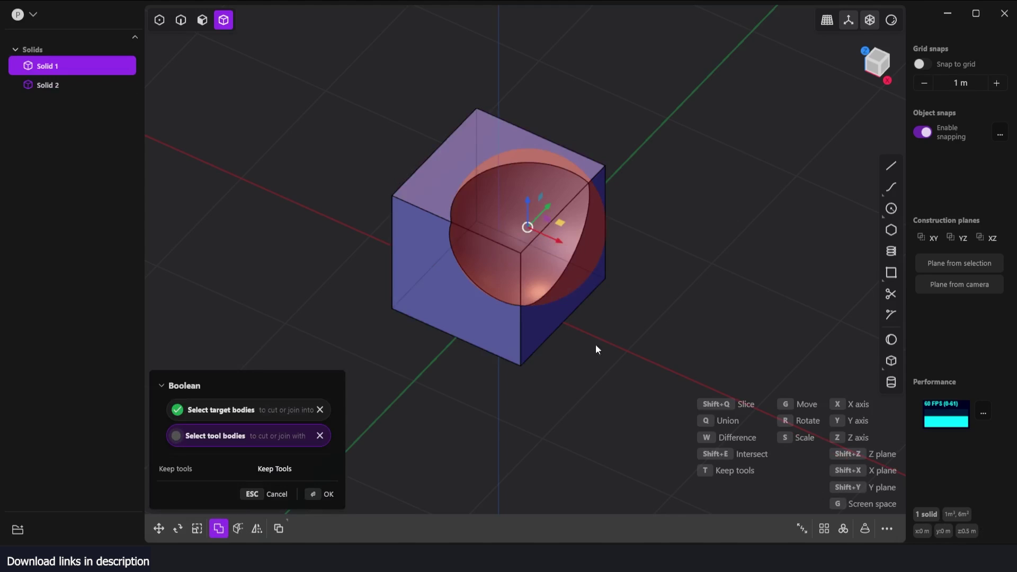
click(327, 494)
middle_drag(621, 311, 549, 267)
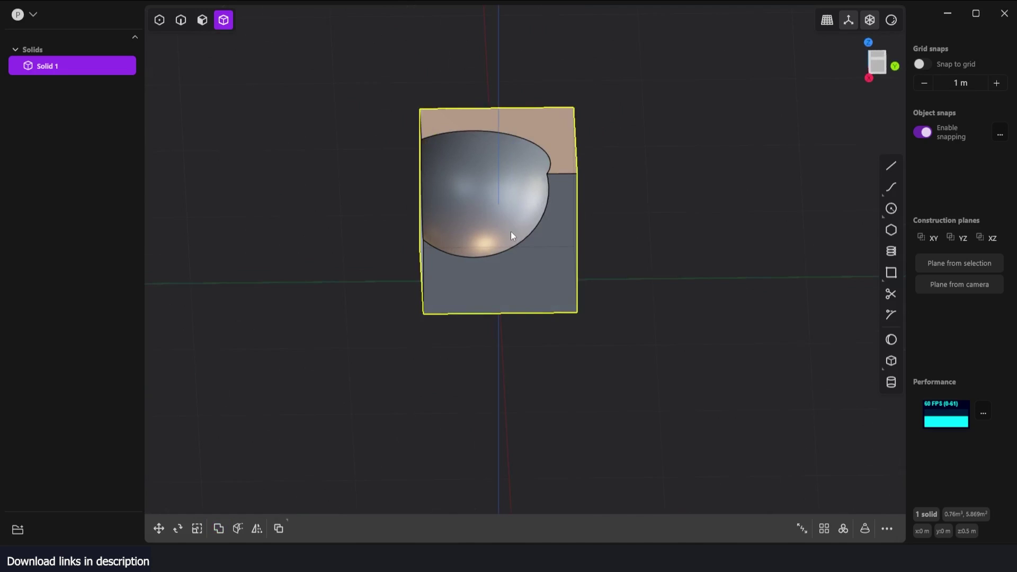
Offset the spherical cavity face of the cube by about -0.066 m to enlarge the cut
click(204, 25)
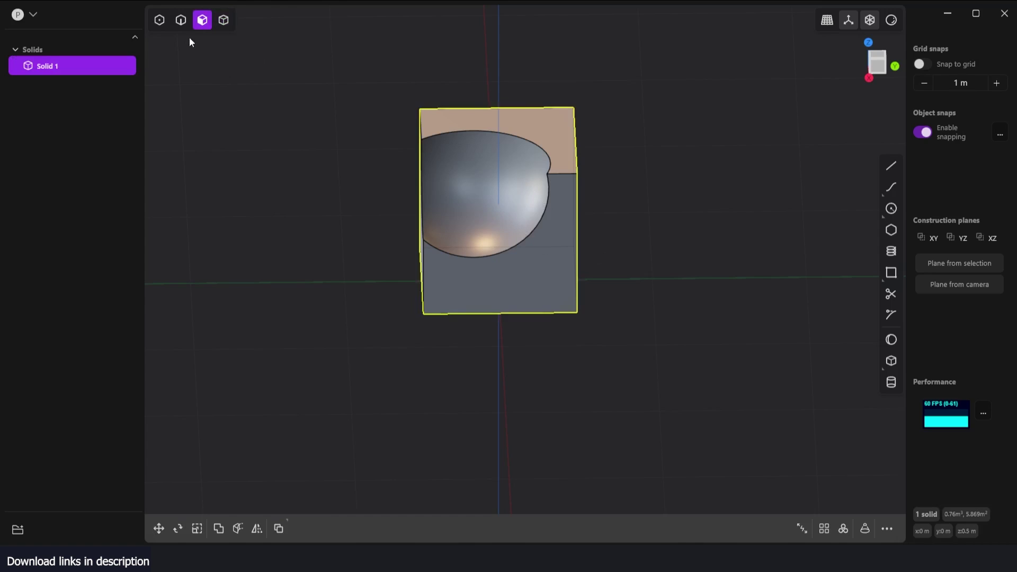
click(513, 224)
middle_drag(609, 310, 644, 312)
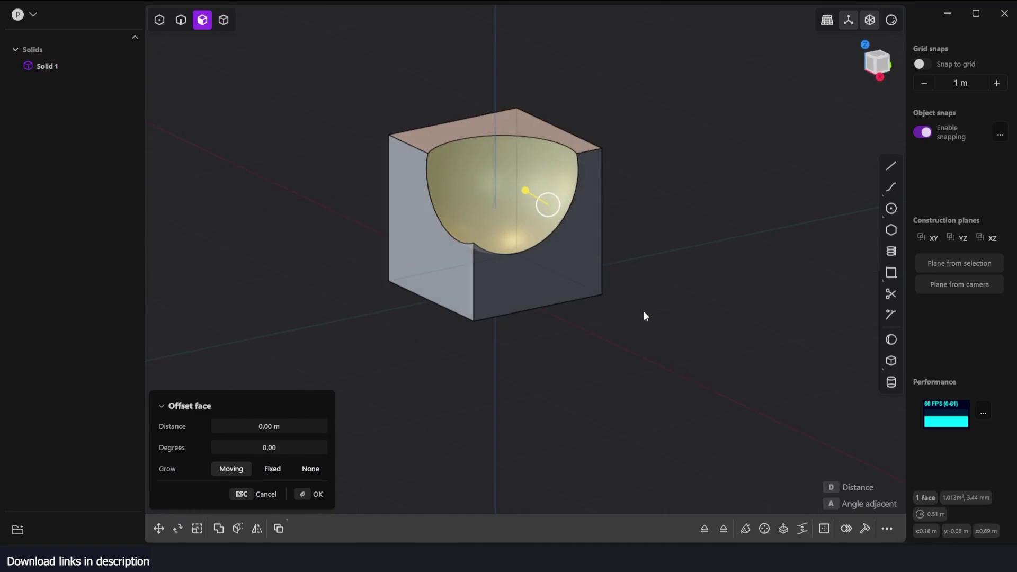
middle_drag(467, 236, 493, 249)
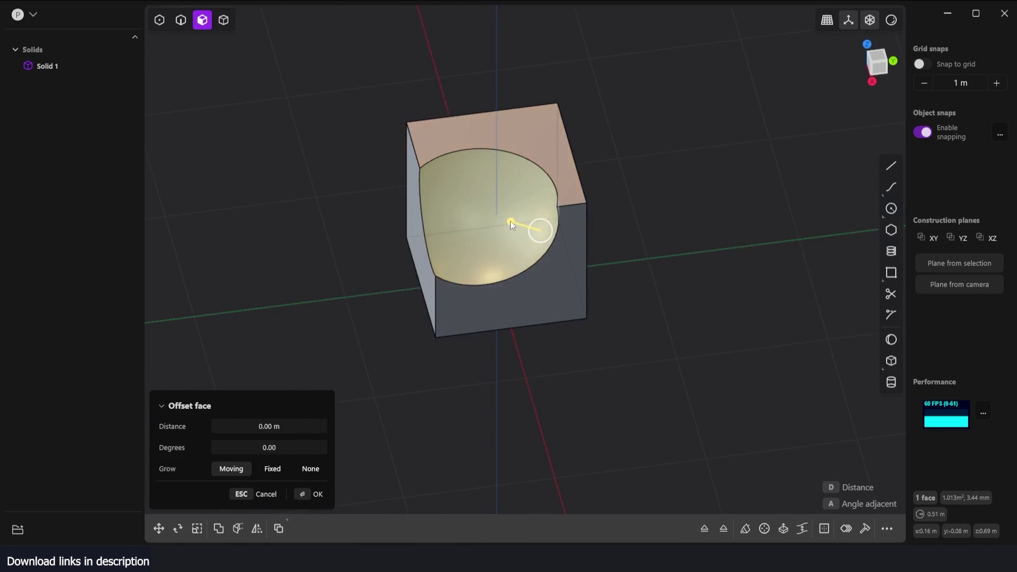
mouse_move(510, 221)
mouse_down()
mouse_move(479, 215)
mouse_move(526, 231)
mouse_move(520, 225)
mouse_up()
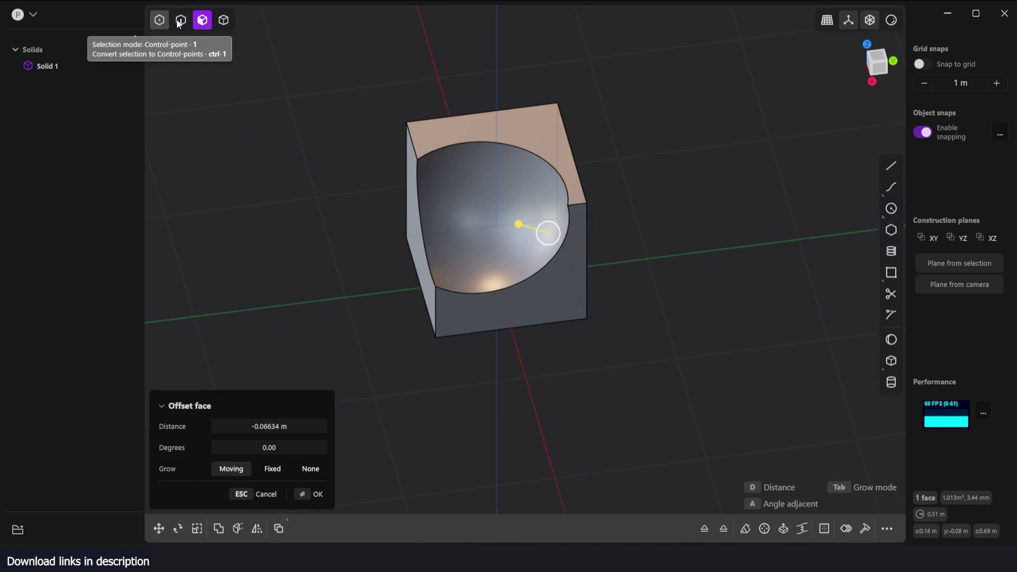
Fillet the cube's upper edge beside the spherical cavity with a distance of about 0.578 m
click(180, 22)
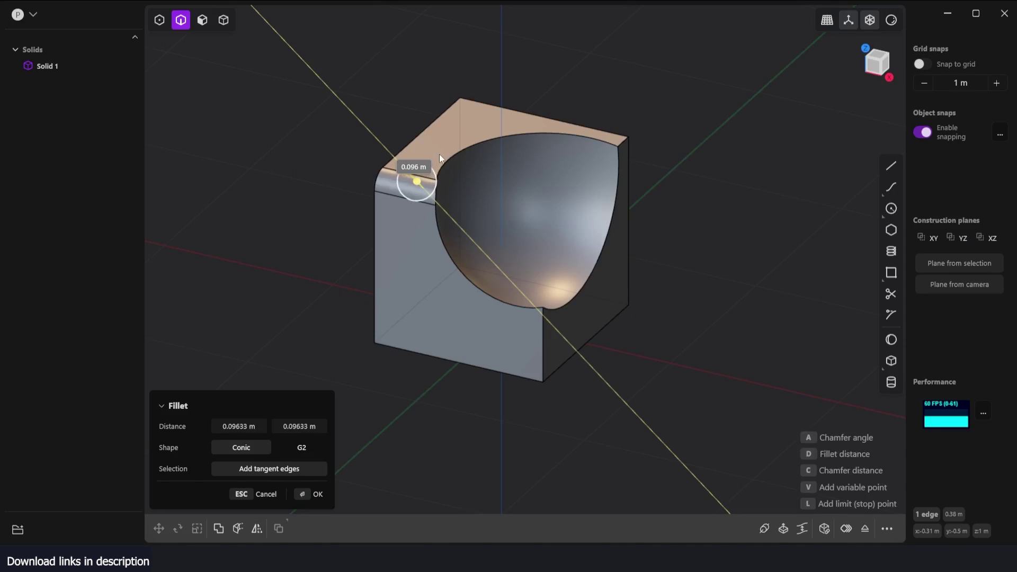
click(497, 147)
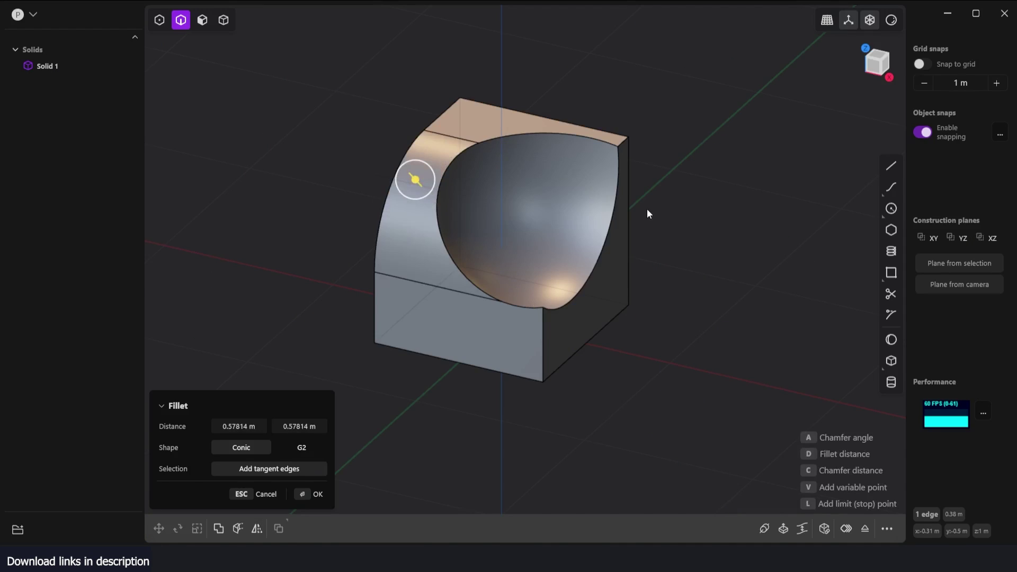
mouse_move(648, 213)
middle_down()
mouse_move(545, 220)
mouse_move(633, 210)
middle_up()
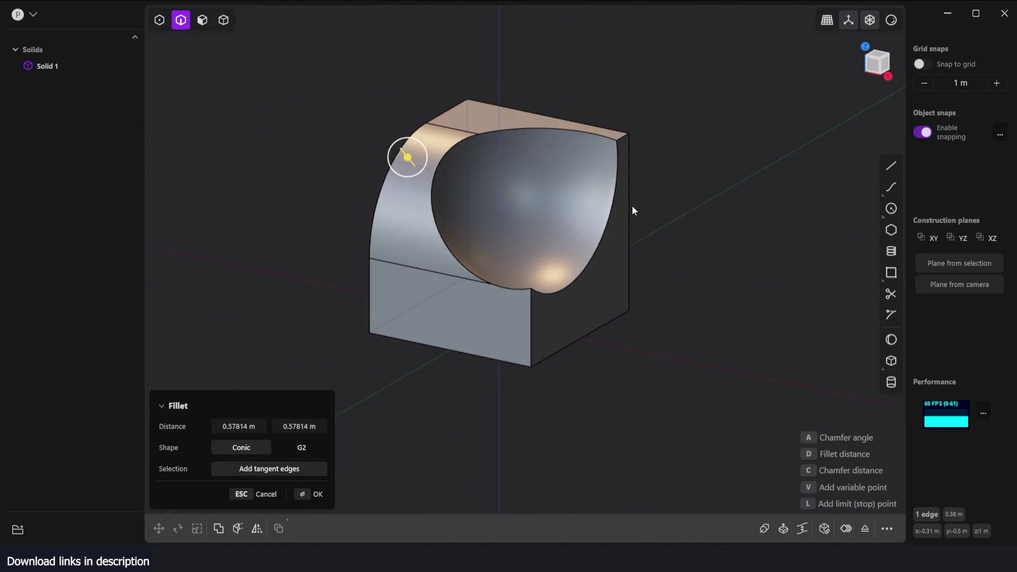
key(Return)
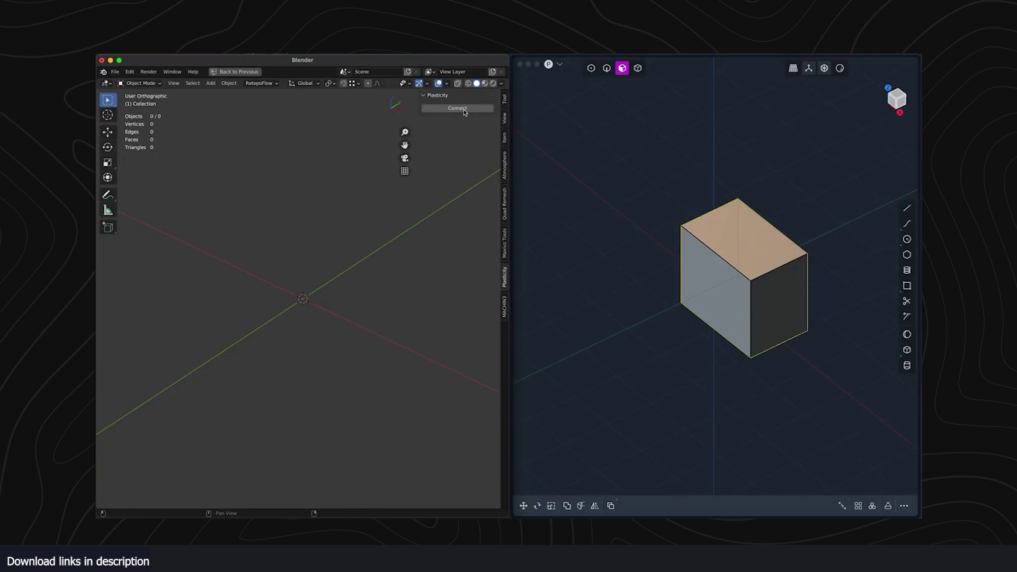
Switch to the Plasticity box linked with Blender and fillet its upper edge above the dark side face
click(773, 271)
key(b)
key(Return)
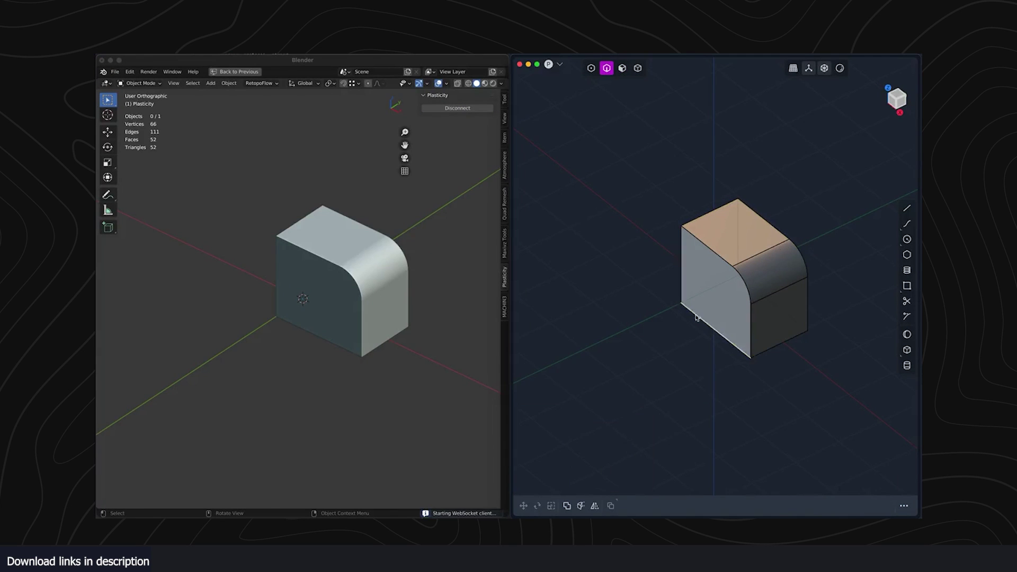
Pull the light front face of the linked box outward and chamfer the edges around it
key(3)
click(698, 317)
drag(694, 316, 628, 344)
drag(697, 351, 698, 341)
key(Return)
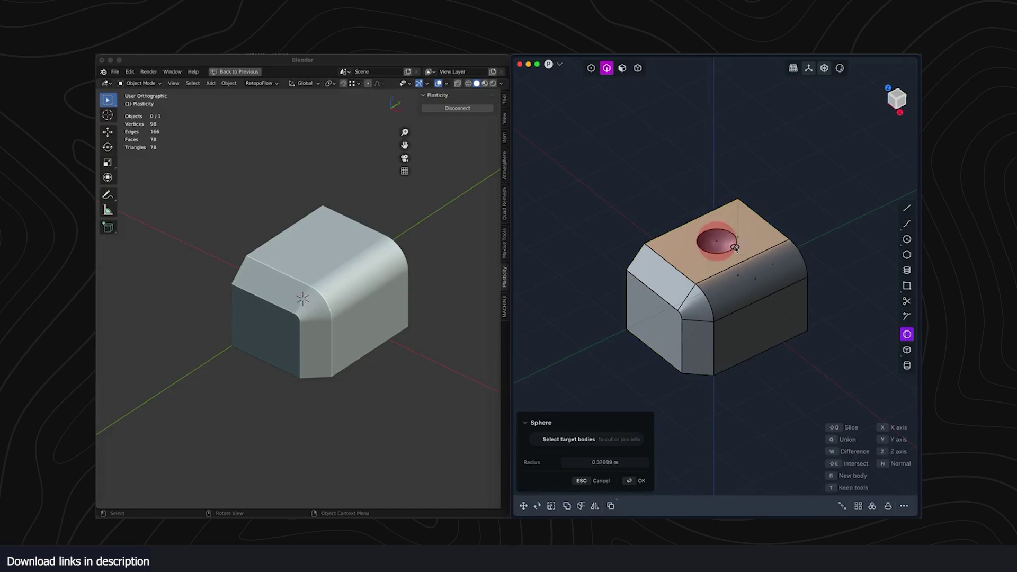
Cut a spherical recess of about 0.37 m radius into the box's top face and fillet its rim
key(Return)
click(734, 249)
key(b)
key(Return)
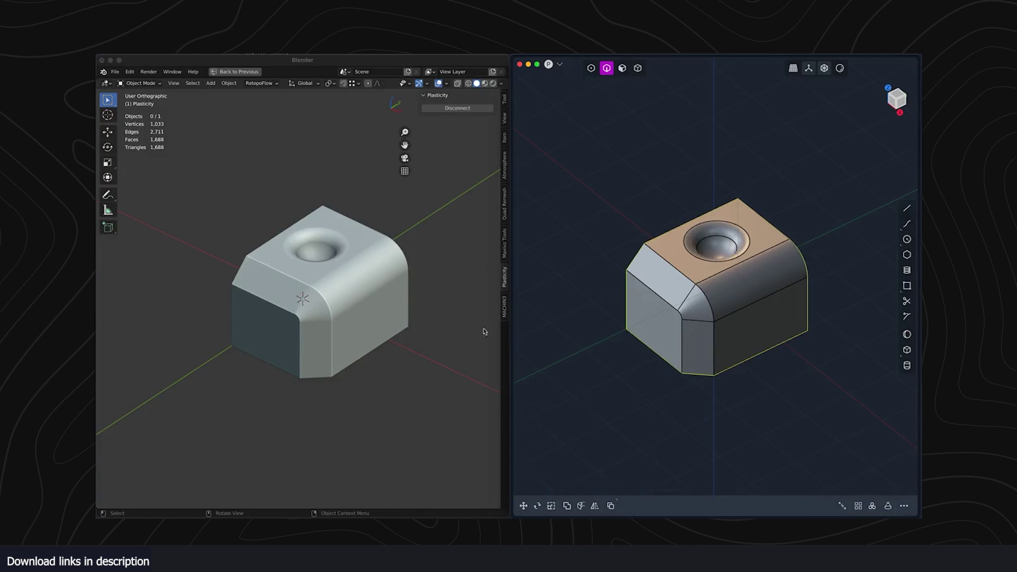
Switch to Blender, select the linked solid, restore the full layout, and set its material base color to red
click(484, 332)
click(380, 311)
key(ctrl+space)
click(445, 348)
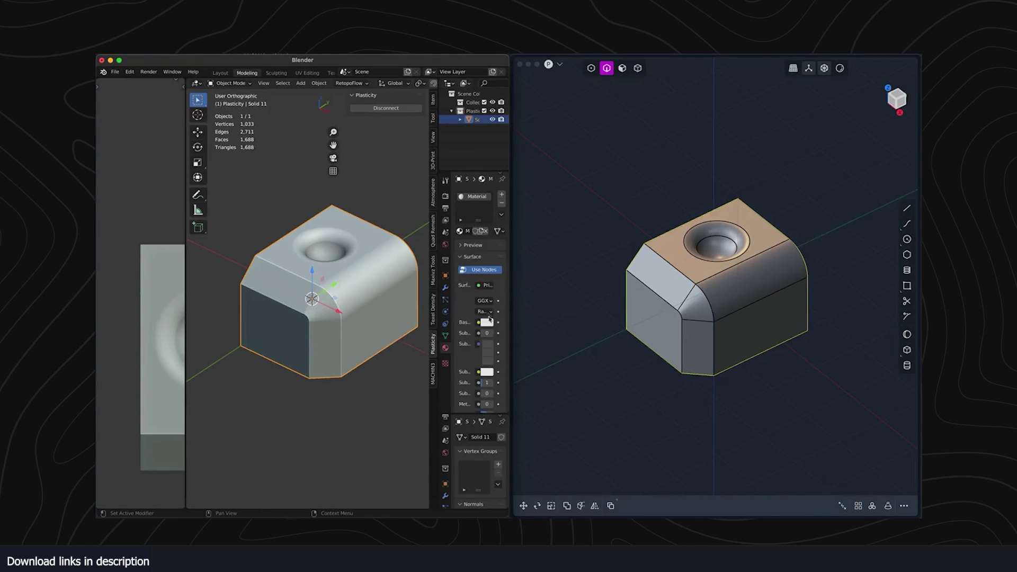
click(487, 322)
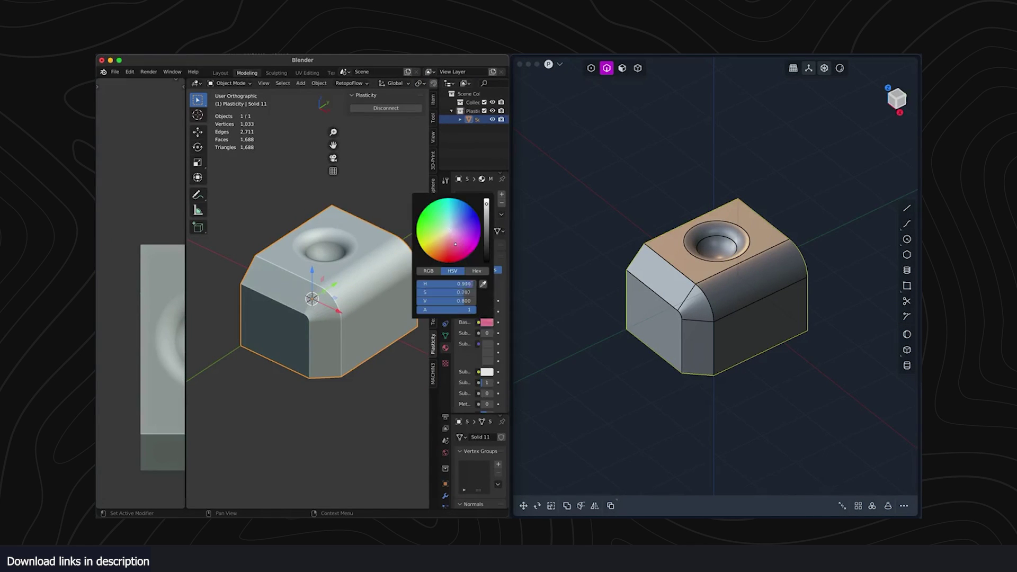
click(394, 109)
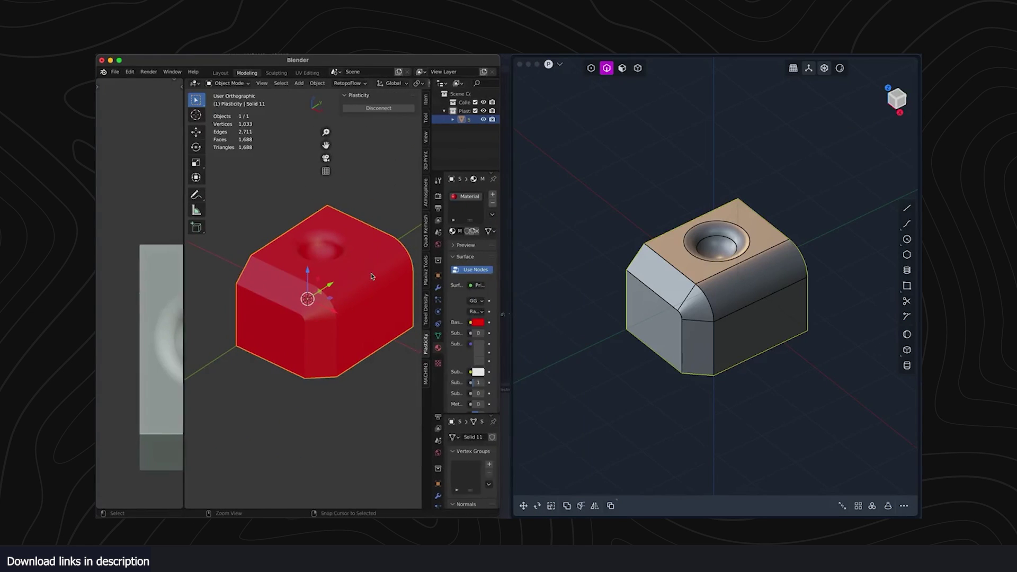
key(ctrl+space)
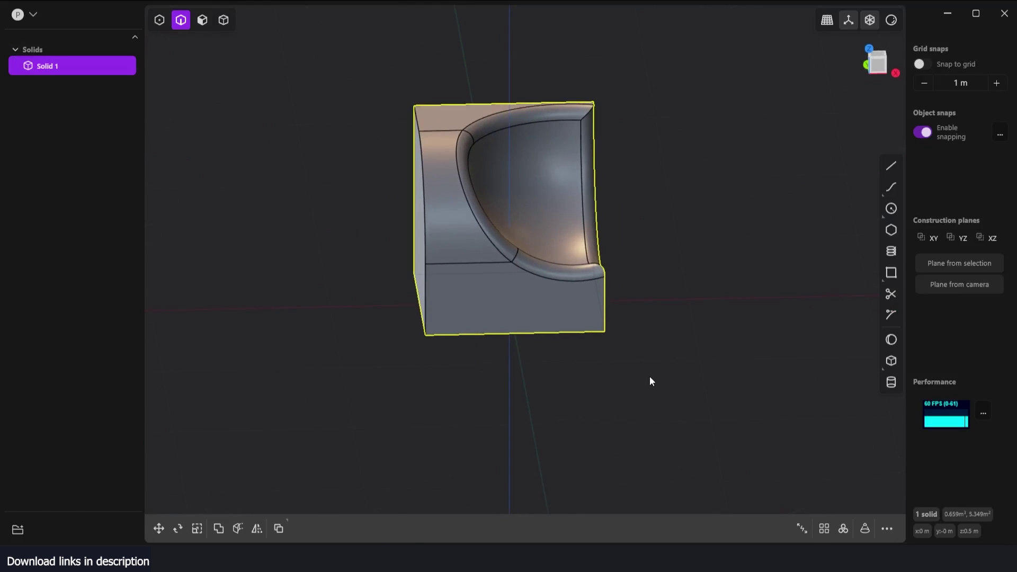
middle_drag(649, 376, 497, 438)
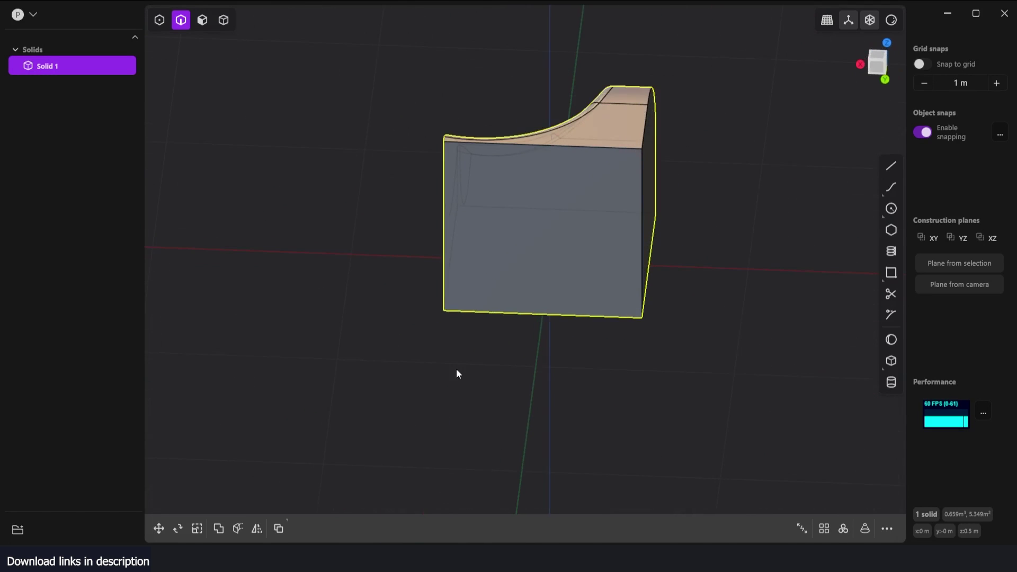
middle_drag(458, 374, 333, 497)
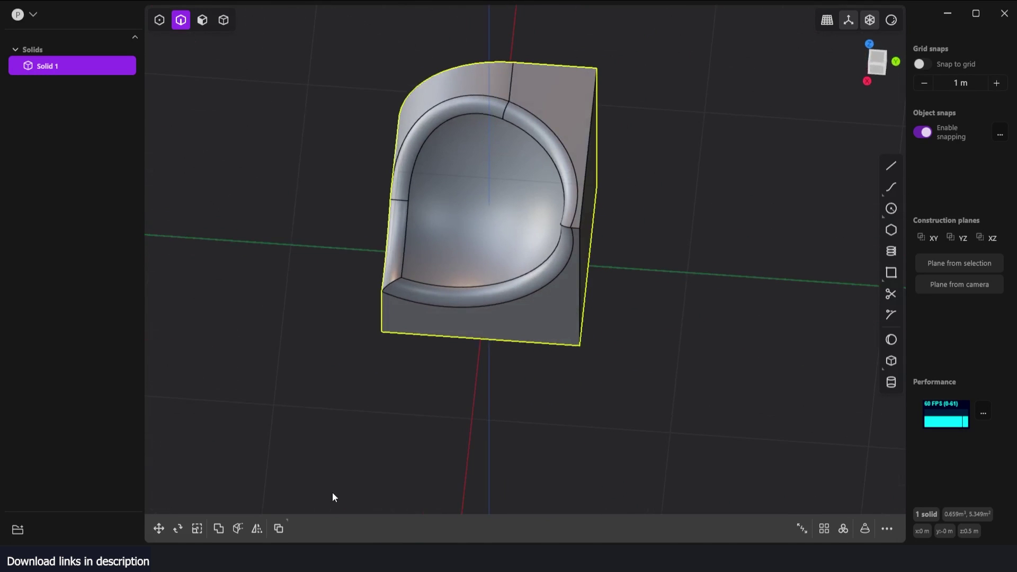